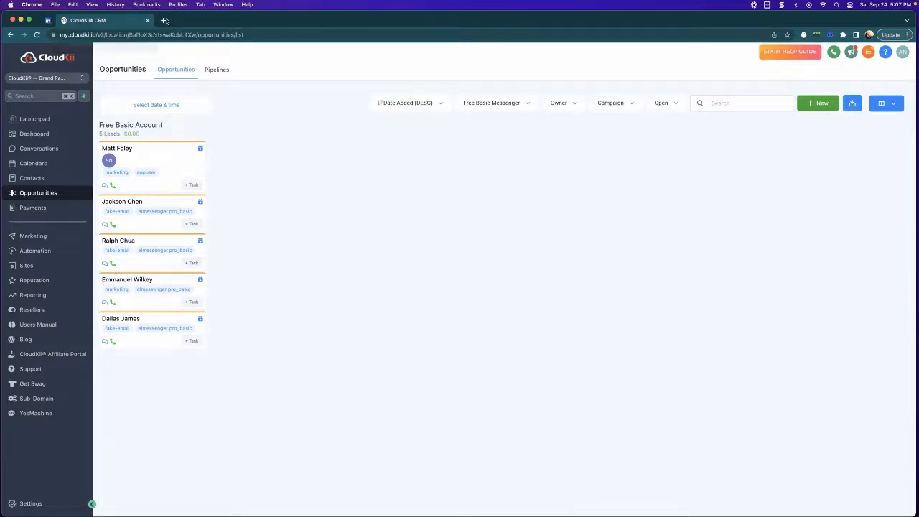
# Step: Open elmlink.co in a new browser tab and log in with the saved account credentials
pyautogui.click(163, 21)
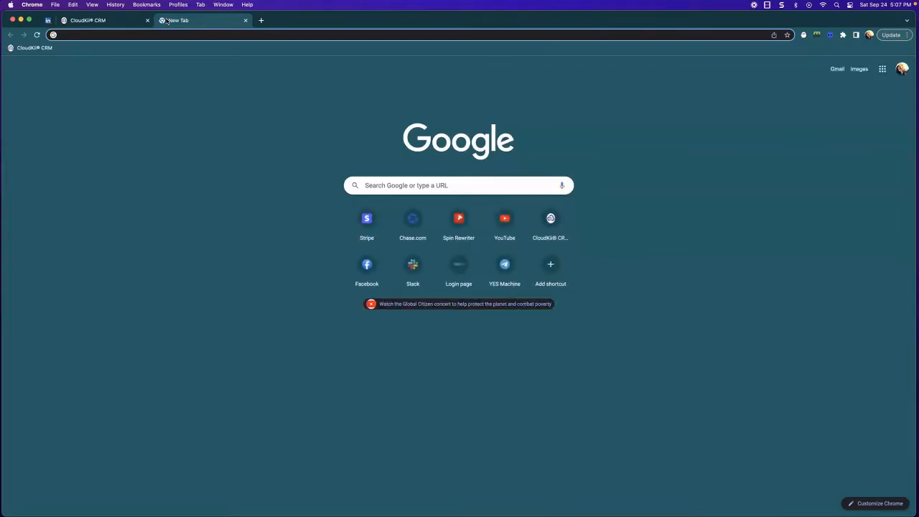
pyautogui.write('elm')
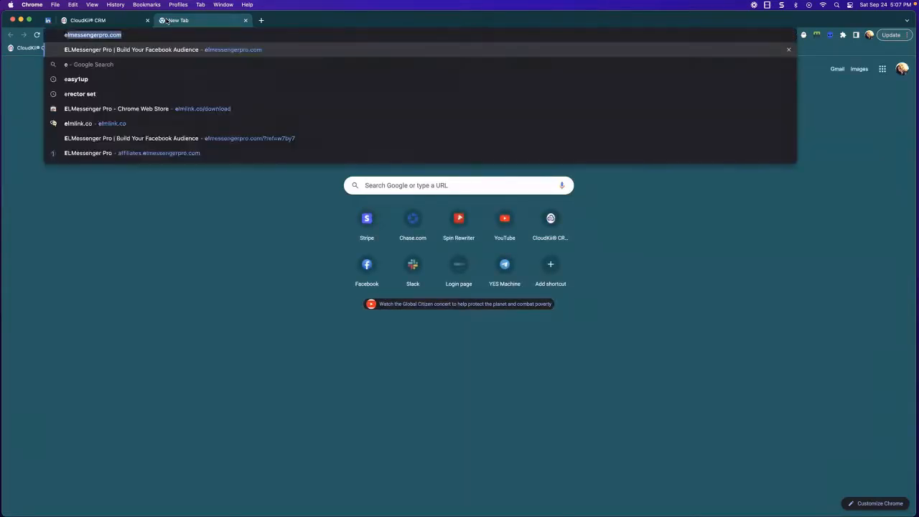
pyautogui.write('link.co')
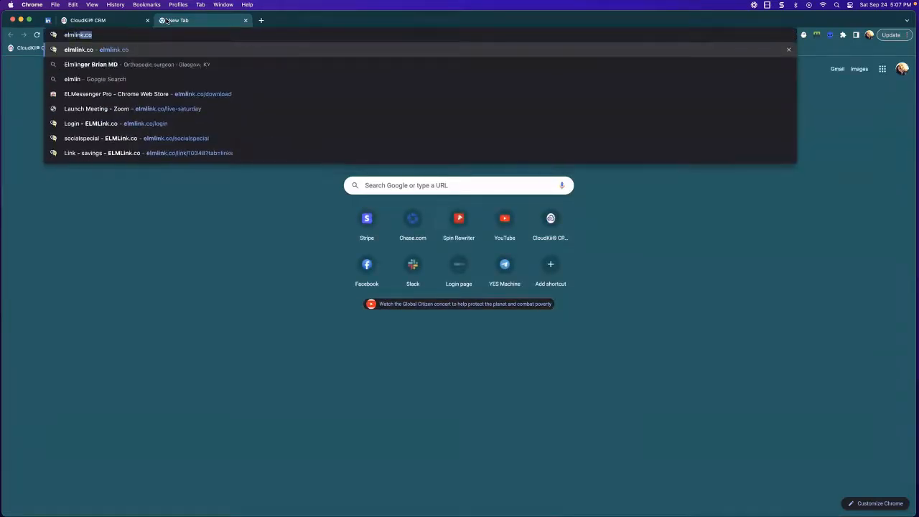
pyautogui.press('Return')
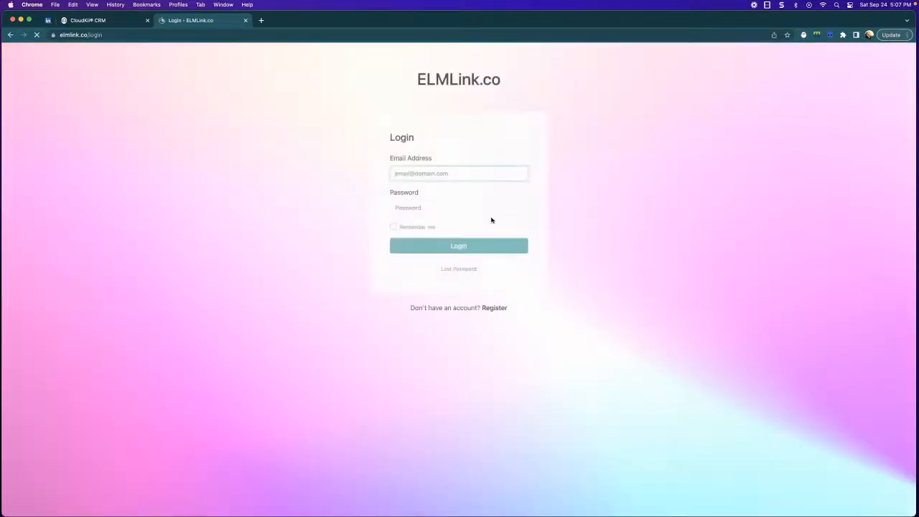
pyautogui.click(443, 246)
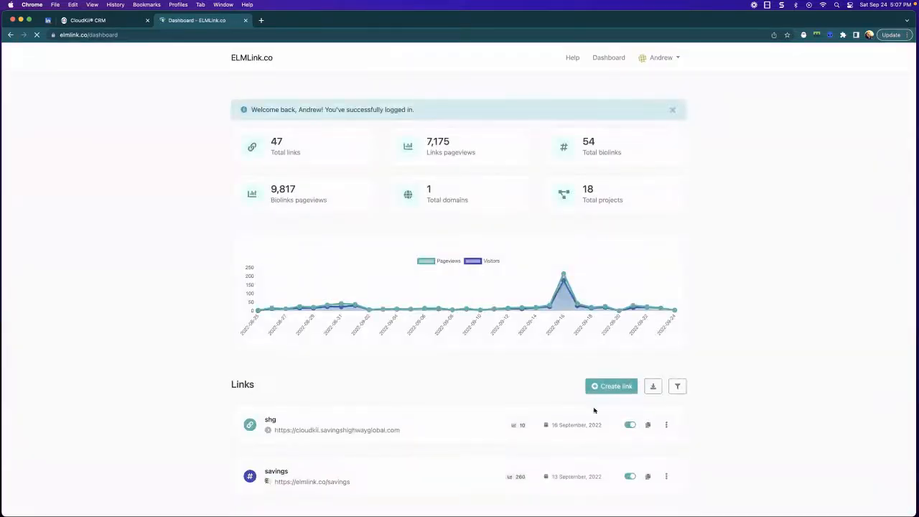
# Step: Try to create a biolink page with the custom alias demo-fb-button
pyautogui.click(610, 385)
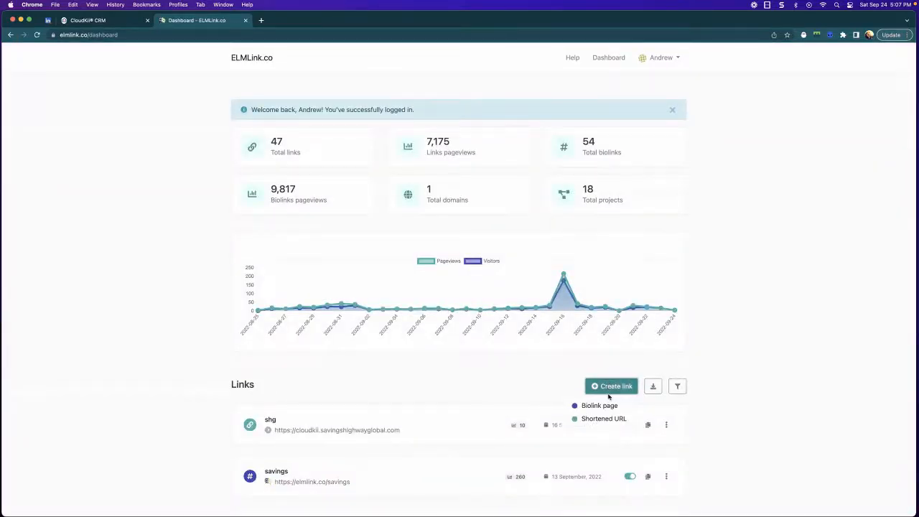
pyautogui.click(601, 405)
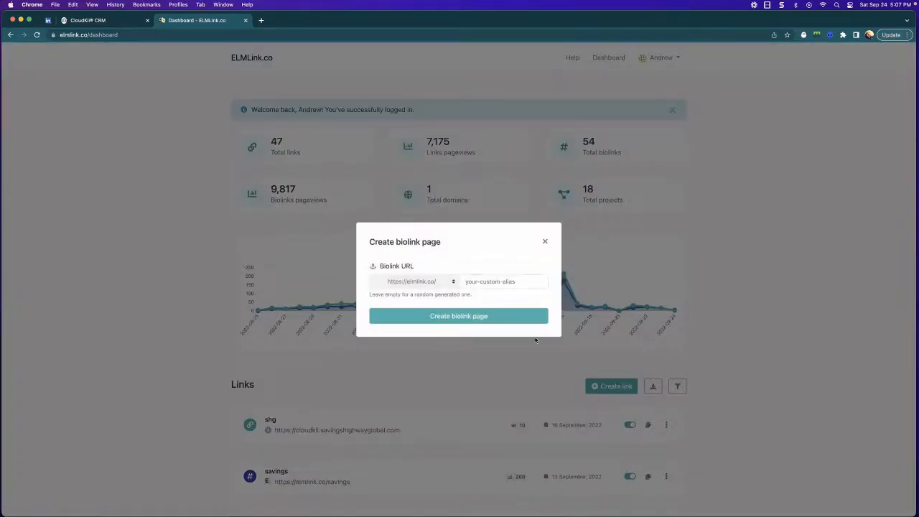
pyautogui.click(475, 284)
pyautogui.write('demo-')
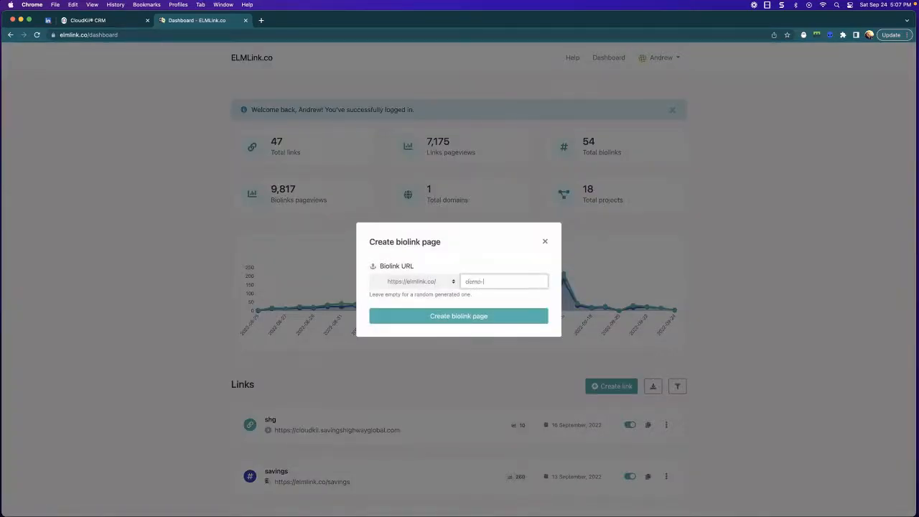
pyautogui.write('fb-button')
pyautogui.press('Return')
pyautogui.click(413, 317)
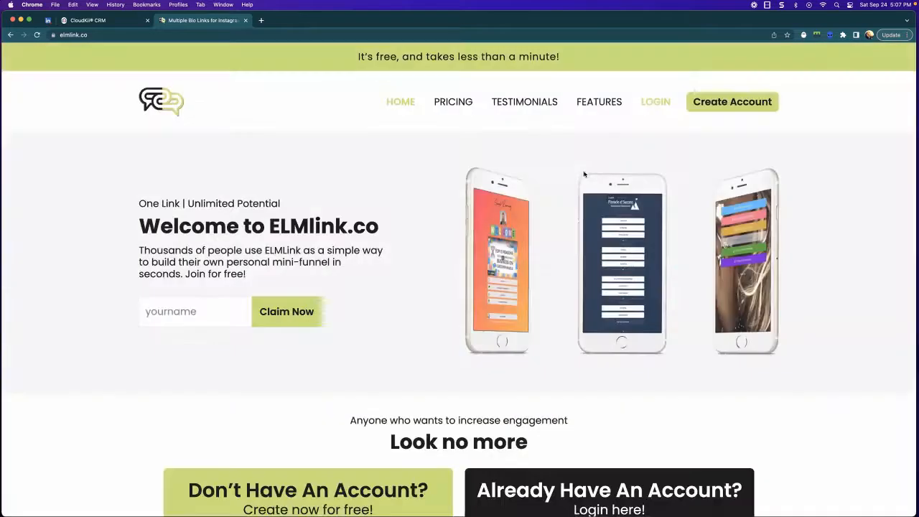
# Step: Try to log in to ELMLink.co again with the saved credentials, and close its tab
pyautogui.click(654, 101)
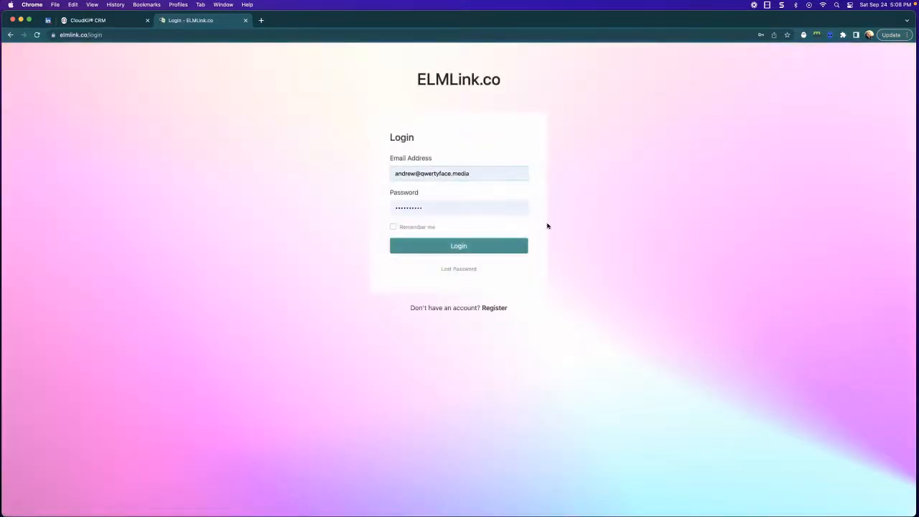
pyautogui.click(506, 246)
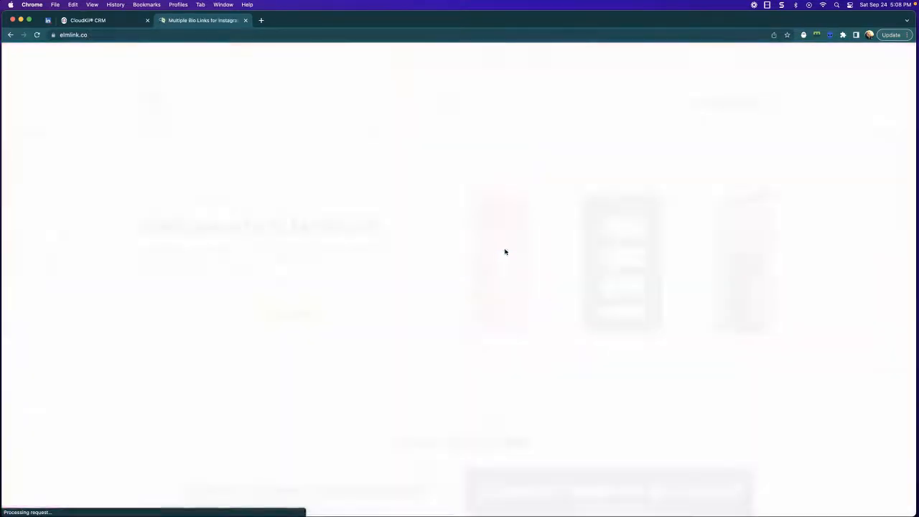
pyautogui.click(649, 100)
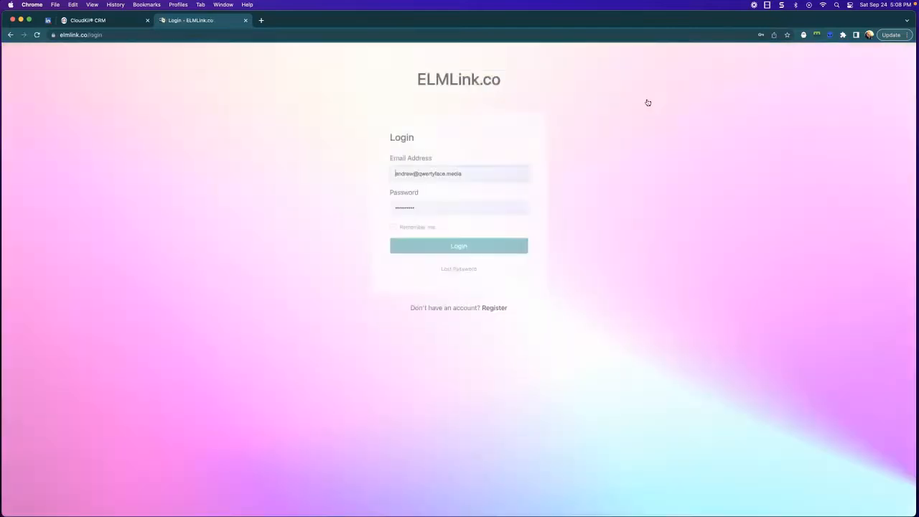
pyautogui.click(447, 250)
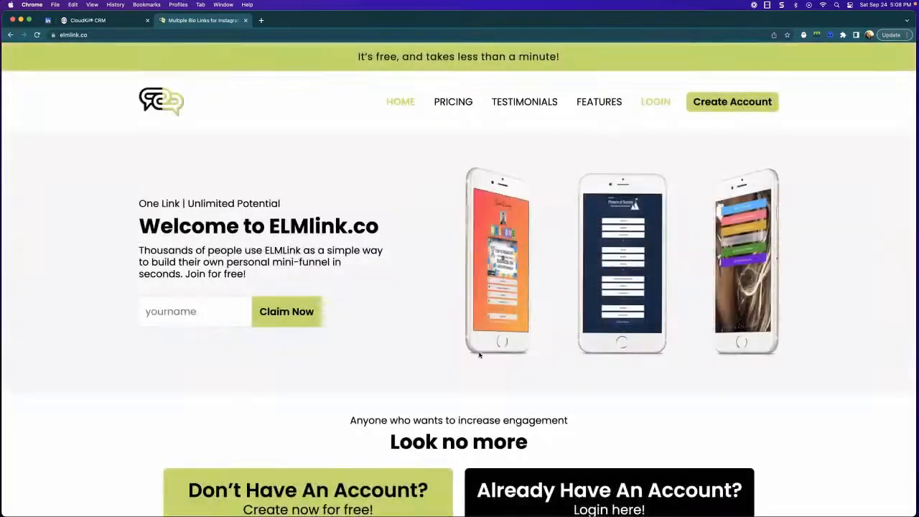
pyautogui.click(656, 103)
pyautogui.click(458, 246)
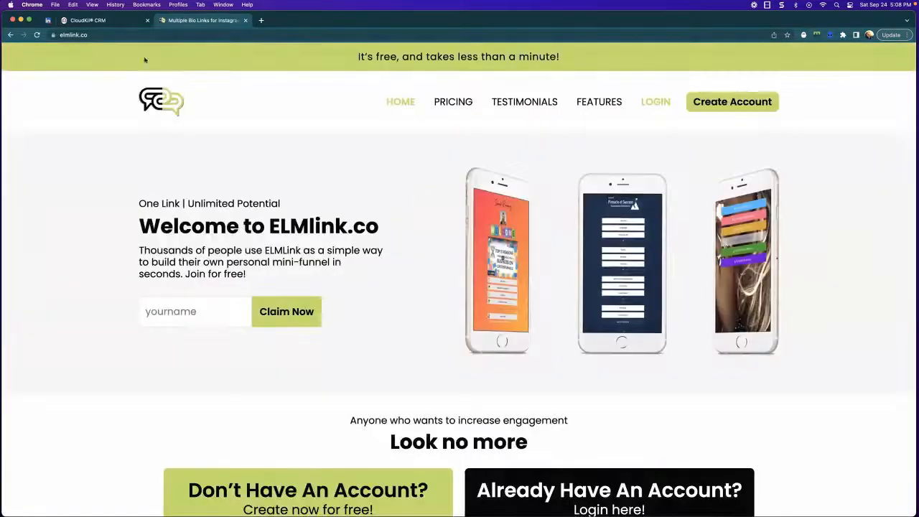
pyautogui.click(10, 35)
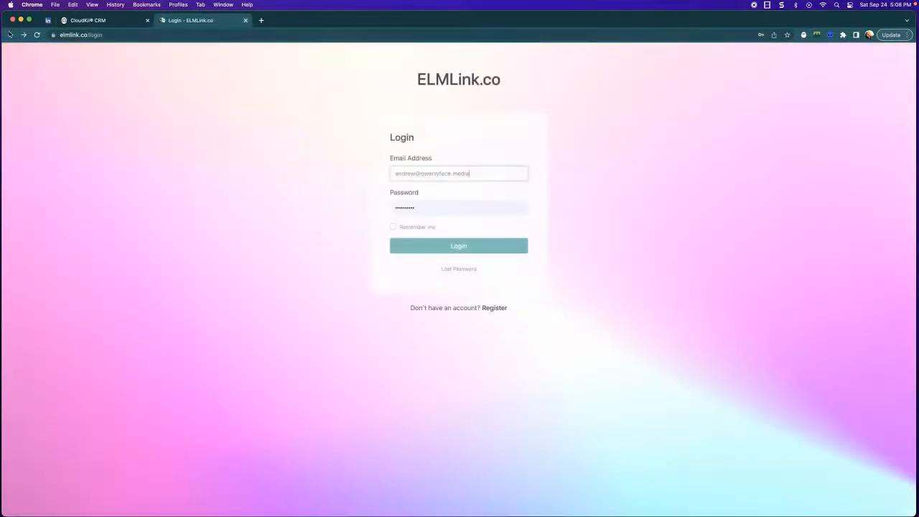
pyautogui.click(245, 20)
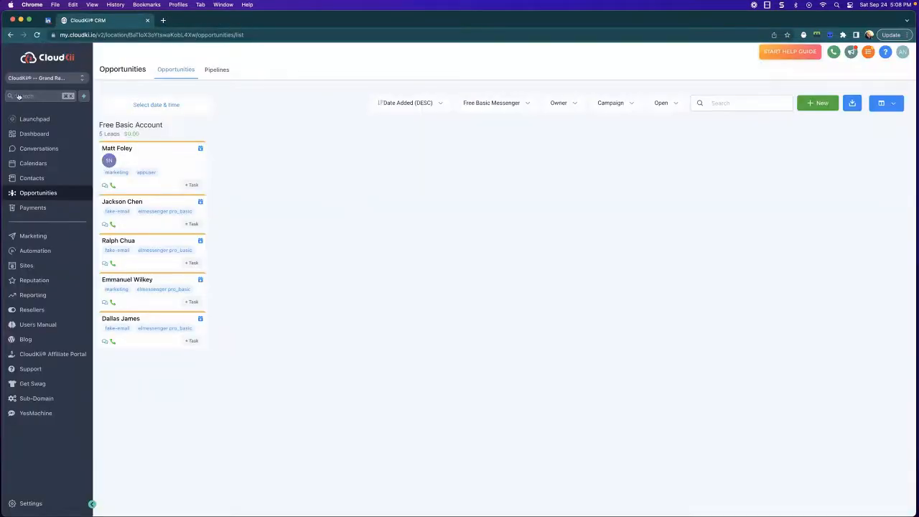
# Step: Search the sub-accounts for "cloud" and switch to the CloudKii Systems account
pyautogui.click(63, 81)
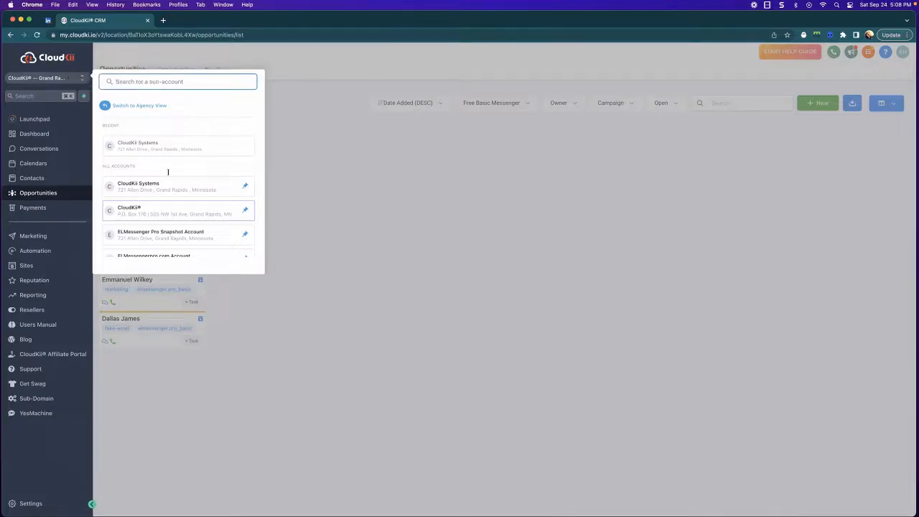
pyautogui.write('elmessenge')
pyautogui.press('BackSpace')
pyautogui.press('BackSpace')
pyautogui.press('BackSpace')
pyautogui.press('BackSpace')
pyautogui.press('BackSpace')
pyautogui.press('BackSpace')
pyautogui.press('BackSpace')
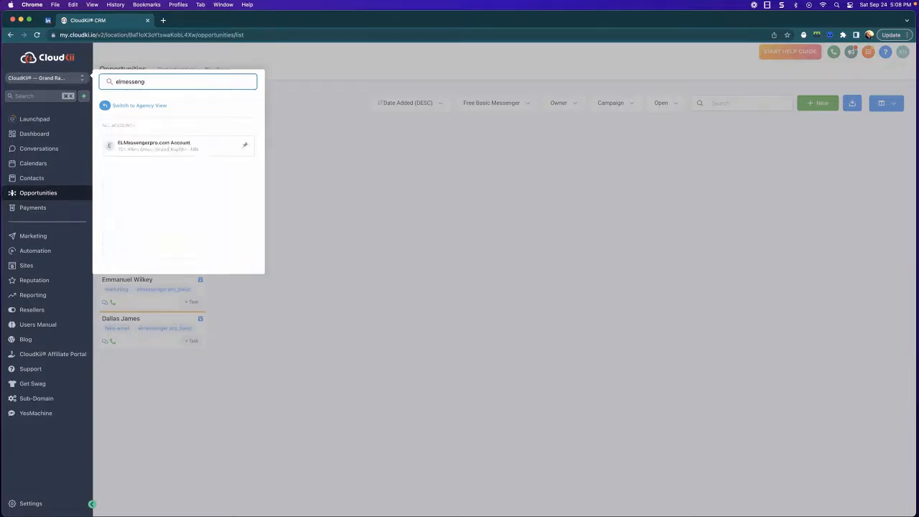
pyautogui.press('BackSpace')
pyautogui.write('cl')
pyautogui.press('BackSpace')
pyautogui.write('loud')
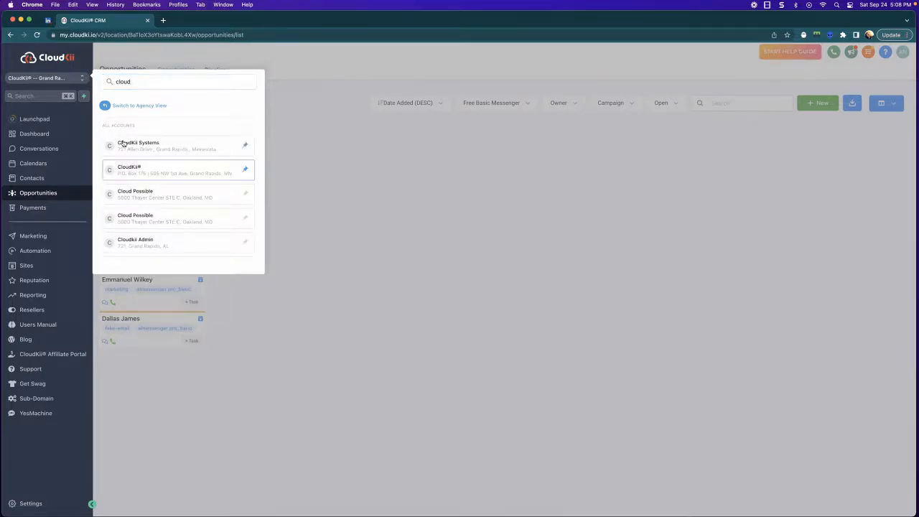
pyautogui.click(122, 143)
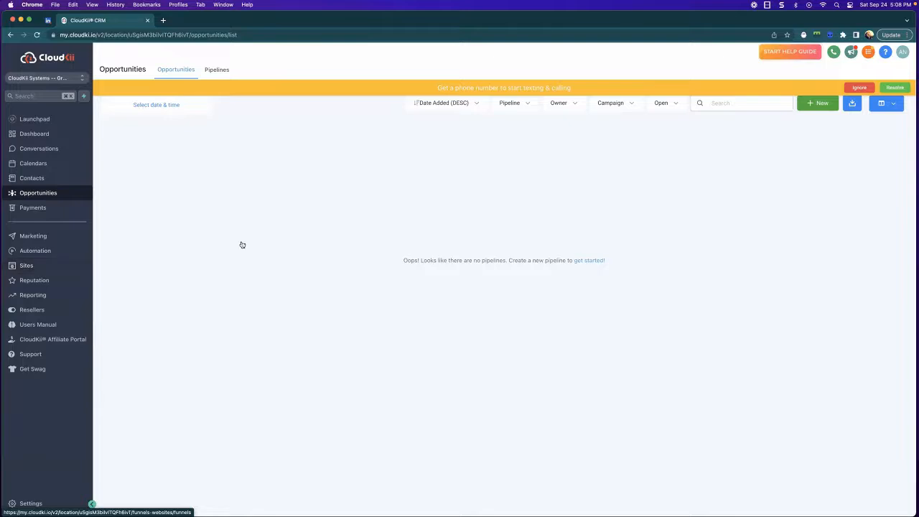
# Step: Open the FREE Basic Account funnel under Sites and preview its FREE Basic Account and Congratulations pages
pyautogui.click(36, 267)
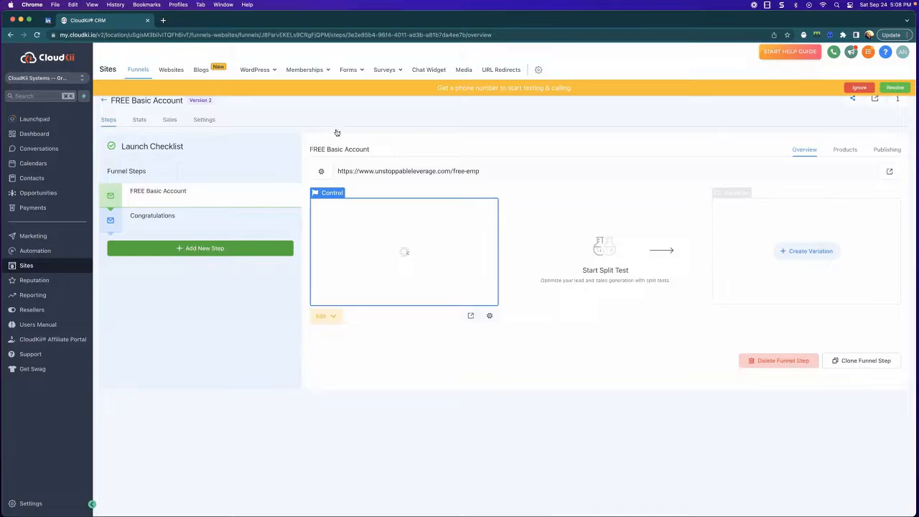
pyautogui.click(470, 316)
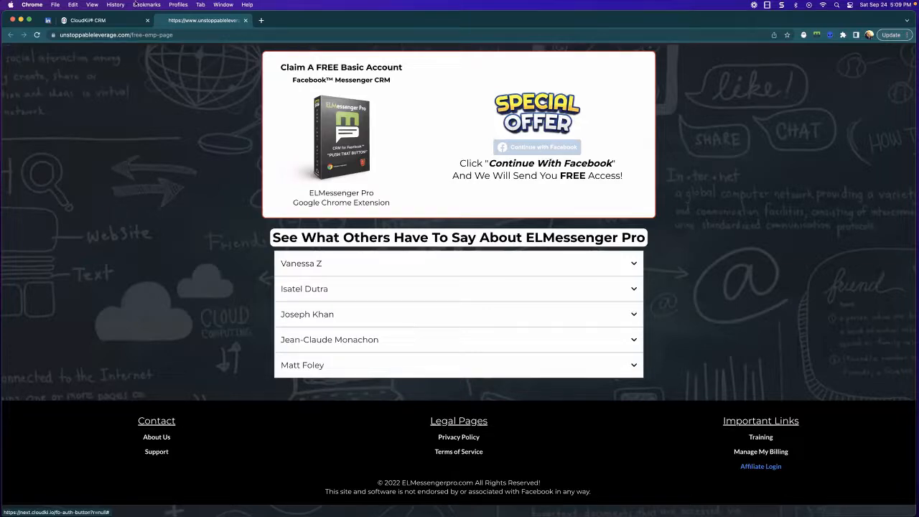
pyautogui.click(127, 24)
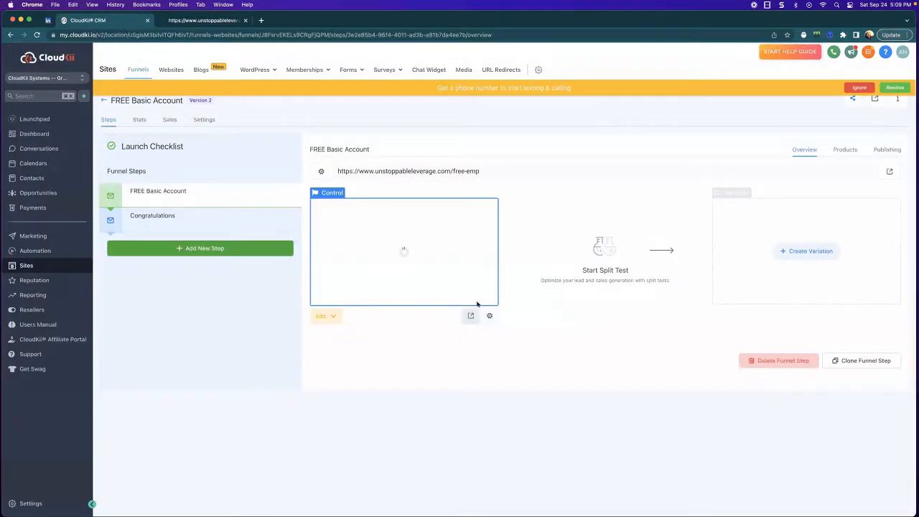
pyautogui.click(229, 219)
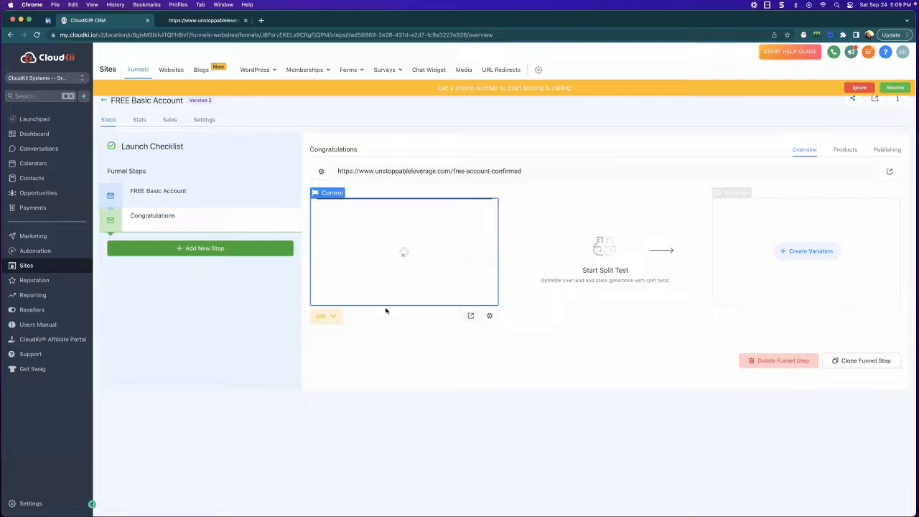
pyautogui.click(467, 315)
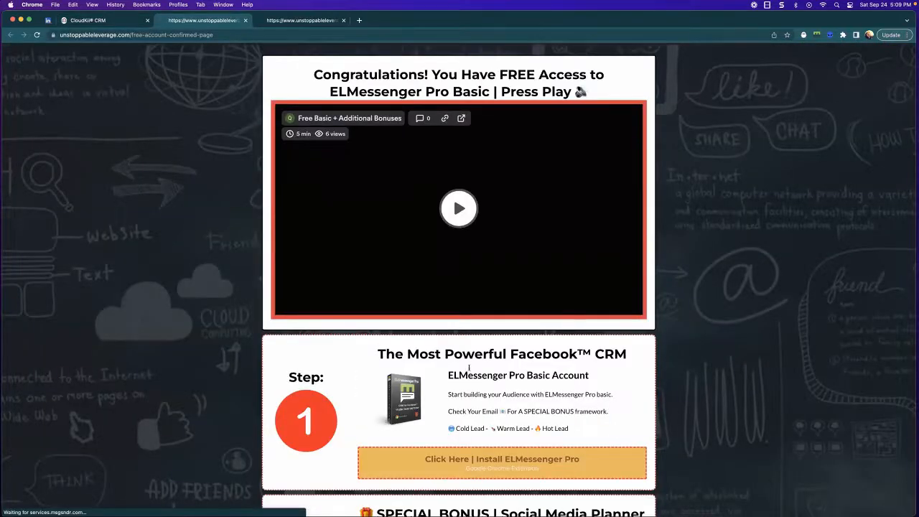
# Step: Examine the Congratulations page's video, numbered steps, bonus offer, and upgrade and membership sections
pyautogui.scroll(-3, 362, 277)
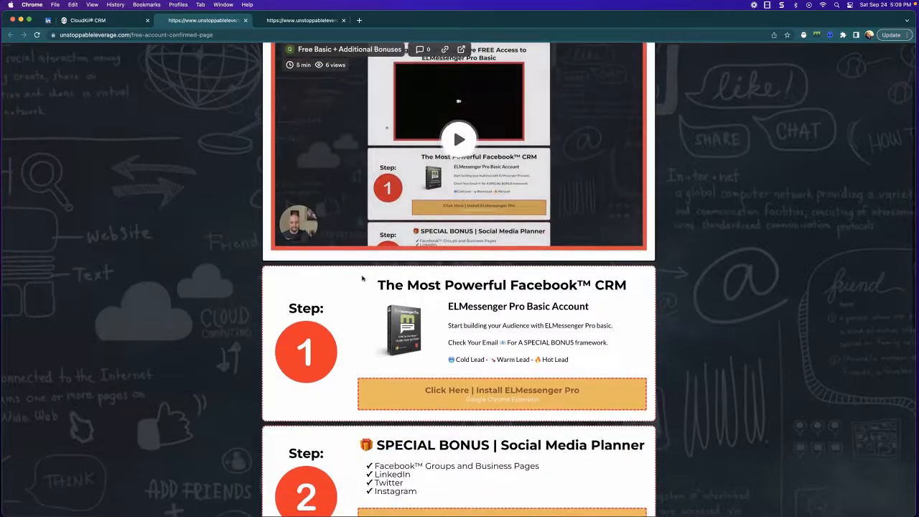
pyautogui.scroll(-1, 467, 295)
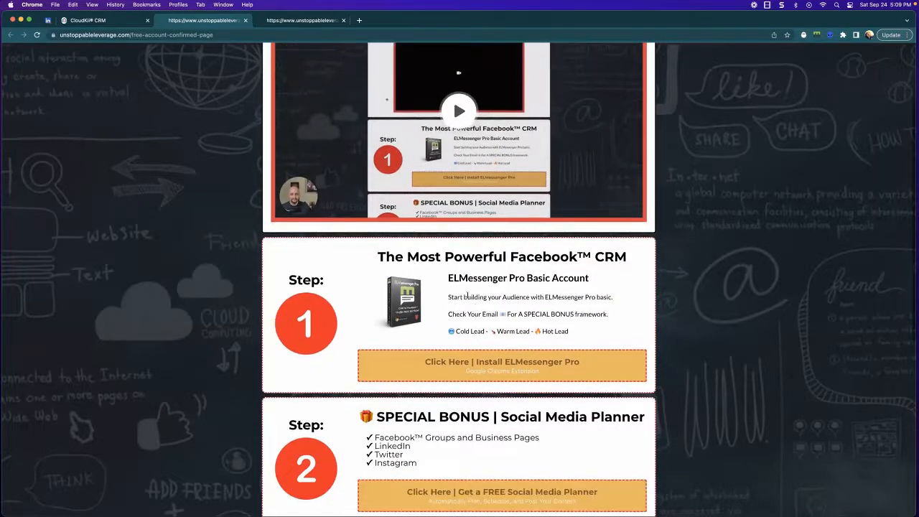
pyautogui.scroll(-4, 466, 295)
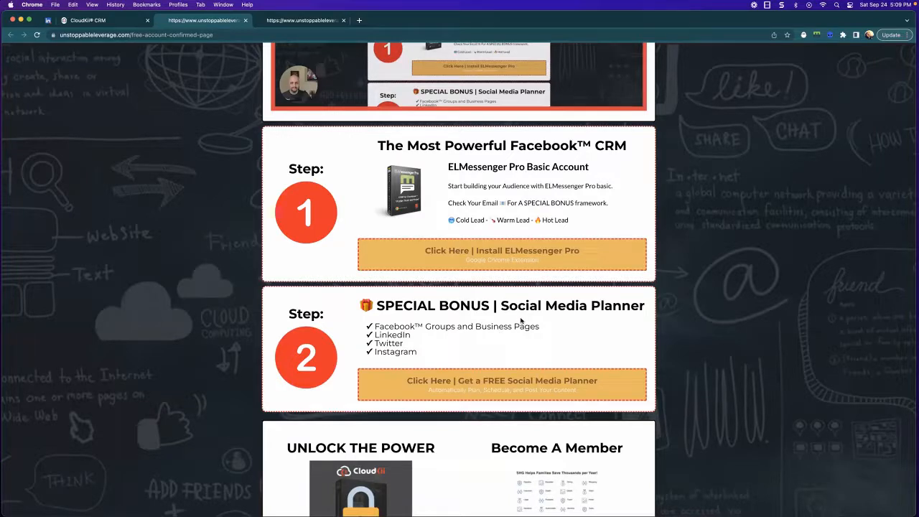
pyautogui.scroll(-6, 522, 321)
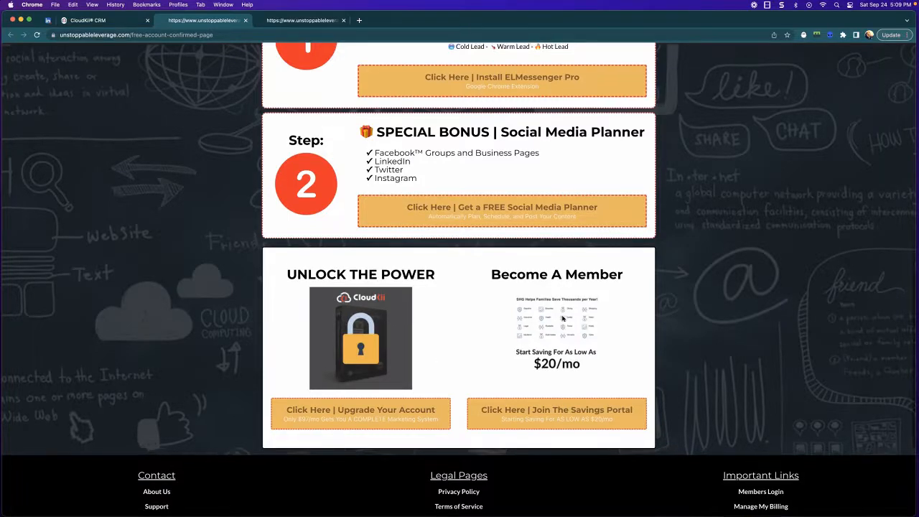
pyautogui.scroll(3, 564, 319)
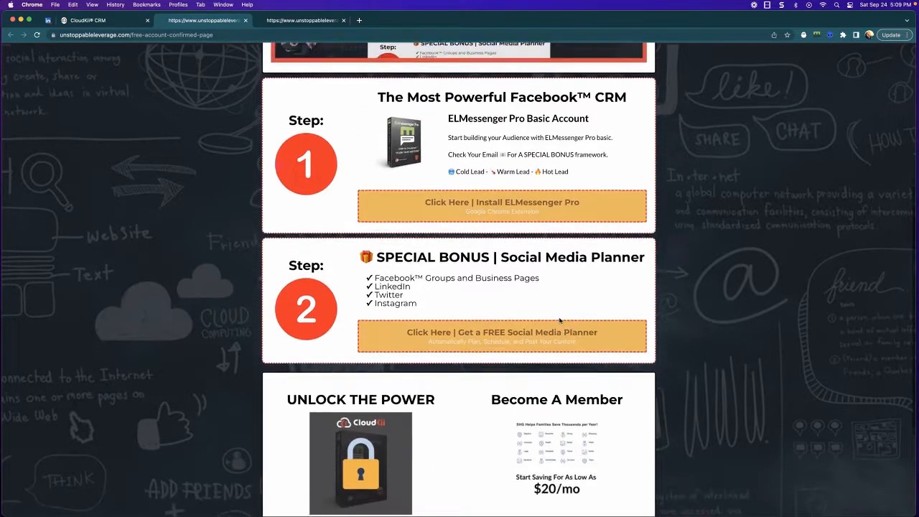
pyautogui.scroll(5, 560, 320)
pyautogui.scroll(-4, 555, 322)
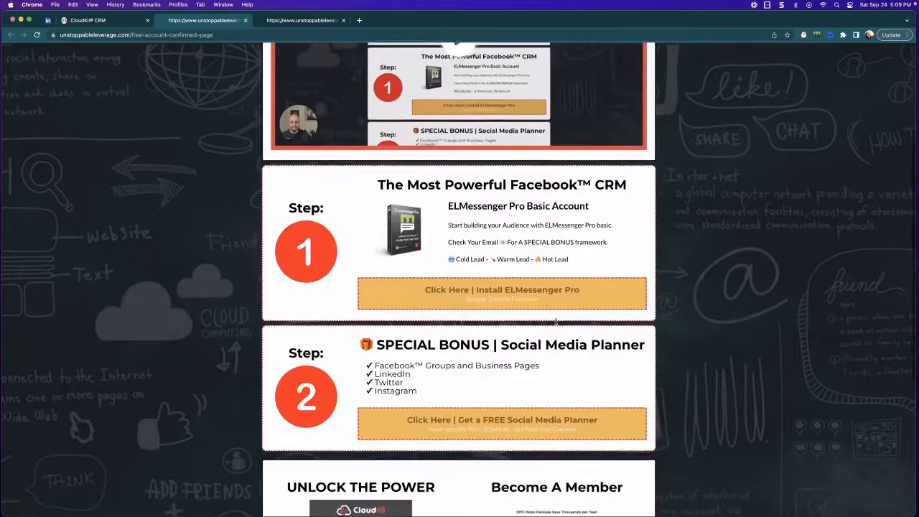
pyautogui.scroll(-4, 555, 322)
pyautogui.scroll(8, 555, 323)
pyautogui.scroll(-1, 555, 324)
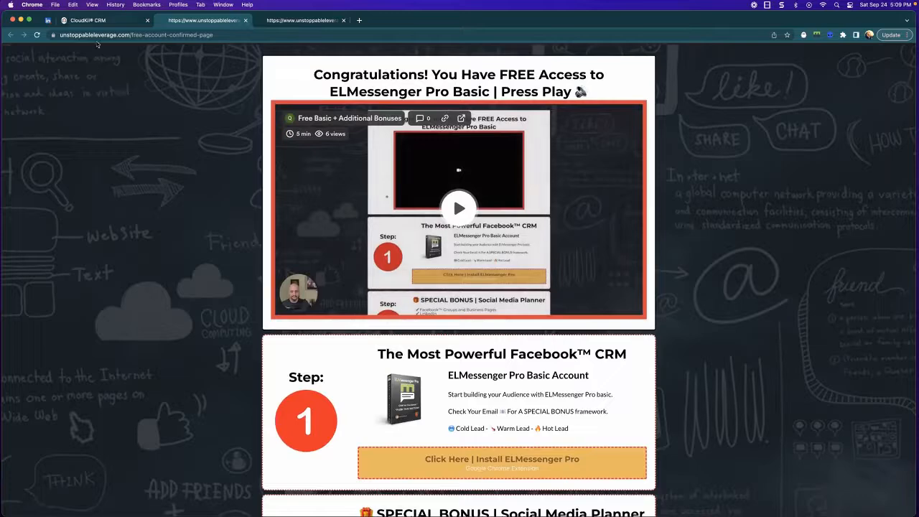
pyautogui.click(82, 22)
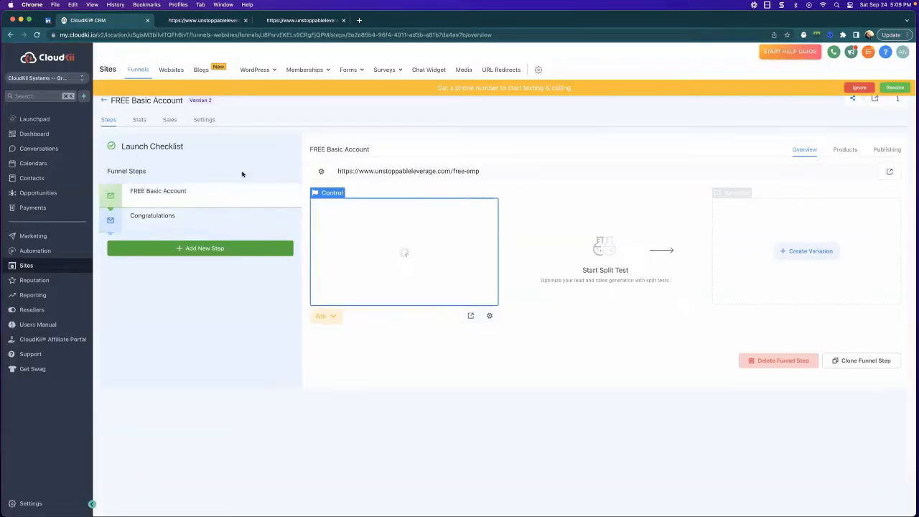
pyautogui.click(406, 171)
pyautogui.rightClick(407, 174)
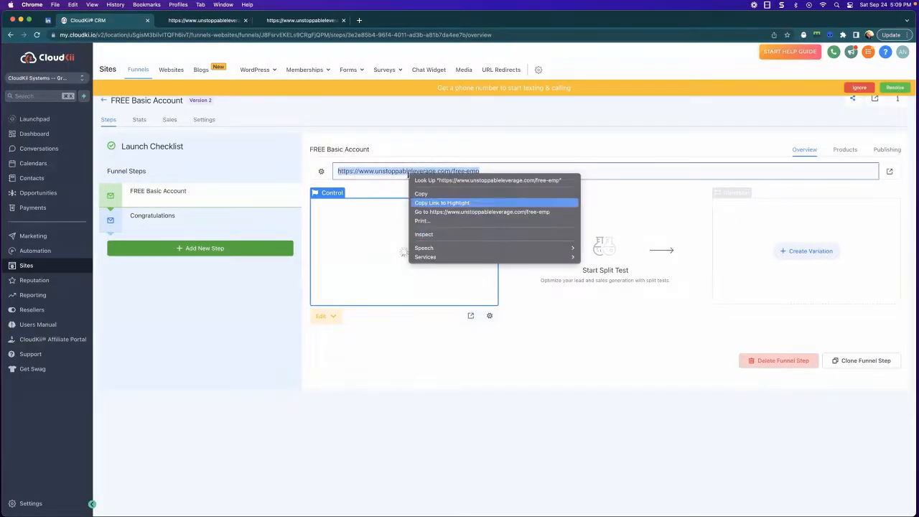
pyautogui.click(422, 194)
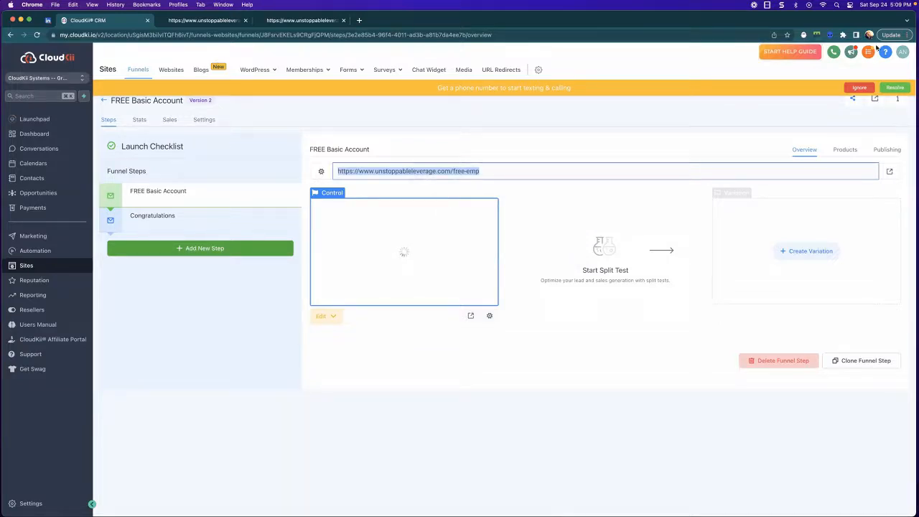
# Step: Switch to the ELMessenger Pro extension and open its Links page in the BackOffice
pyautogui.click(816, 35)
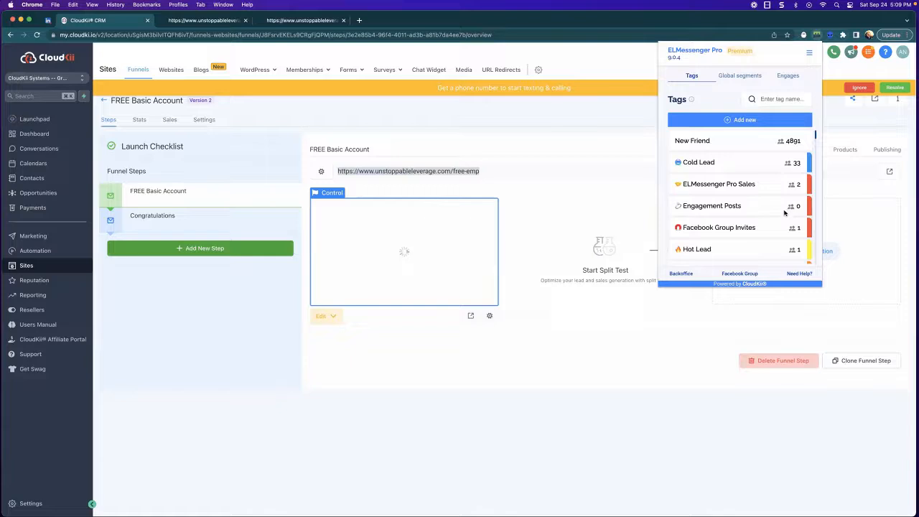
pyautogui.click(809, 53)
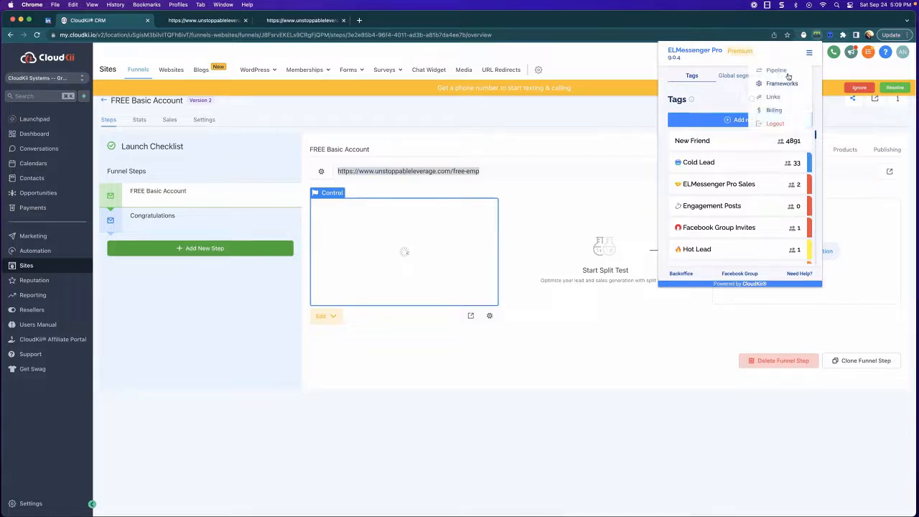
pyautogui.click(769, 96)
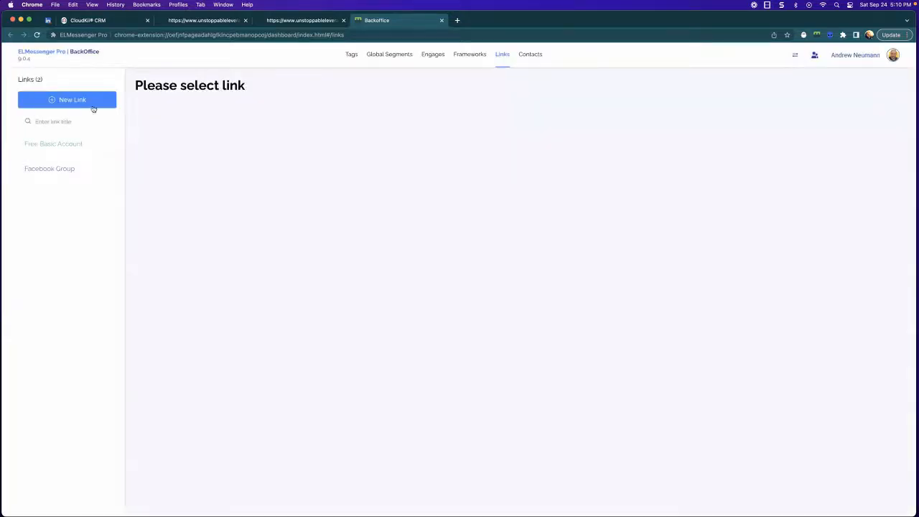
pyautogui.click(94, 106)
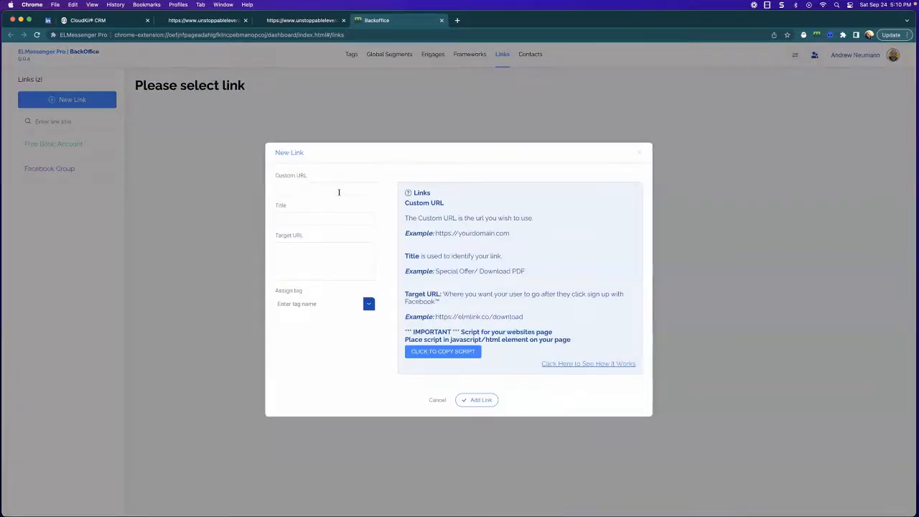
pyautogui.press('super+v')
pyautogui.click(321, 214)
pyautogui.write('Demo Free')
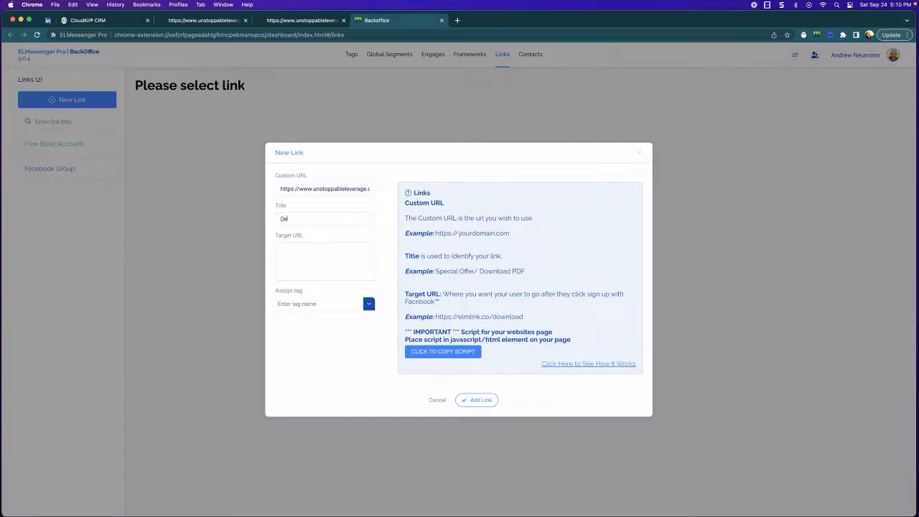
pyautogui.write(' Acc')
pyautogui.press('Tab')
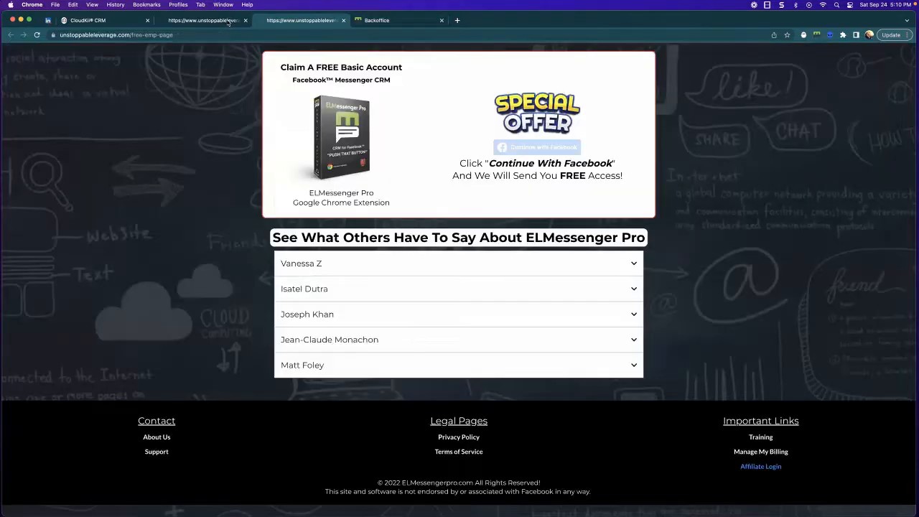
# Step: Copy the Congratulations page's address, unstoppableleverage.com/free-account-confirmed-page, and paste it as the new link's target URL
pyautogui.click(227, 22)
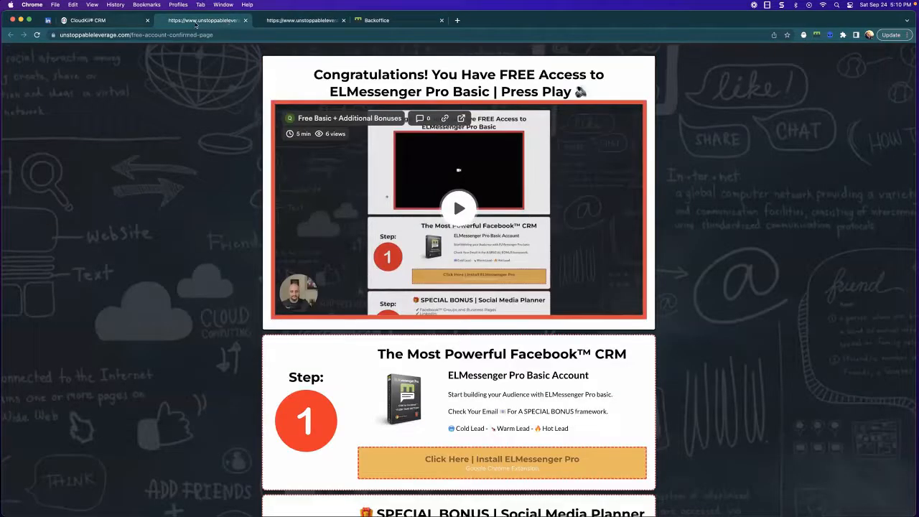
pyautogui.rightClick(102, 34)
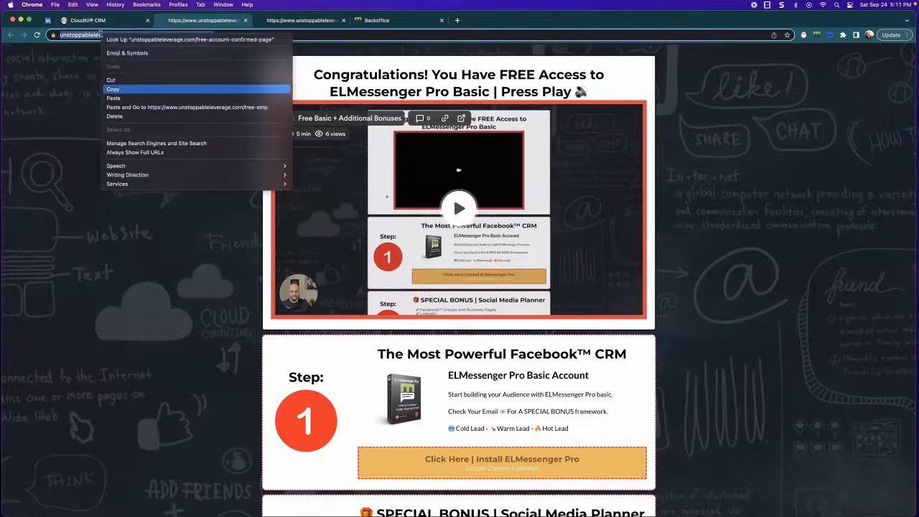
pyautogui.click(115, 88)
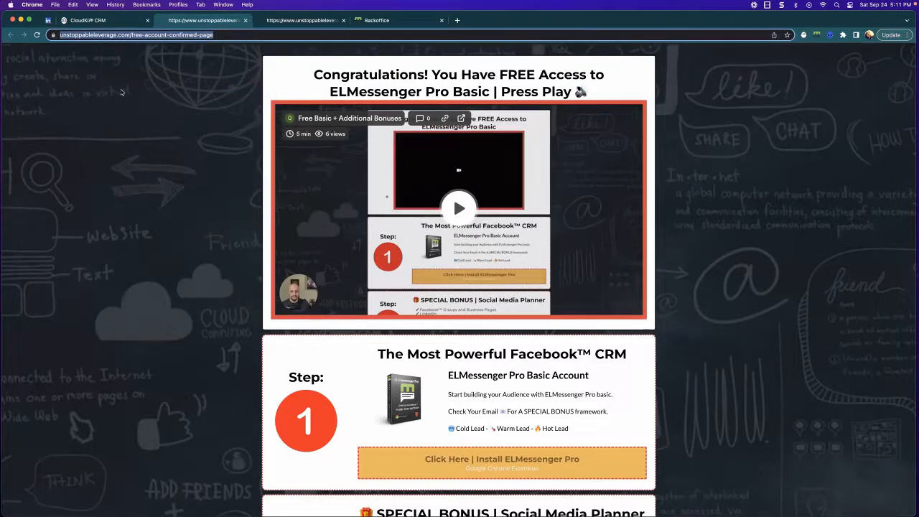
pyautogui.click(388, 25)
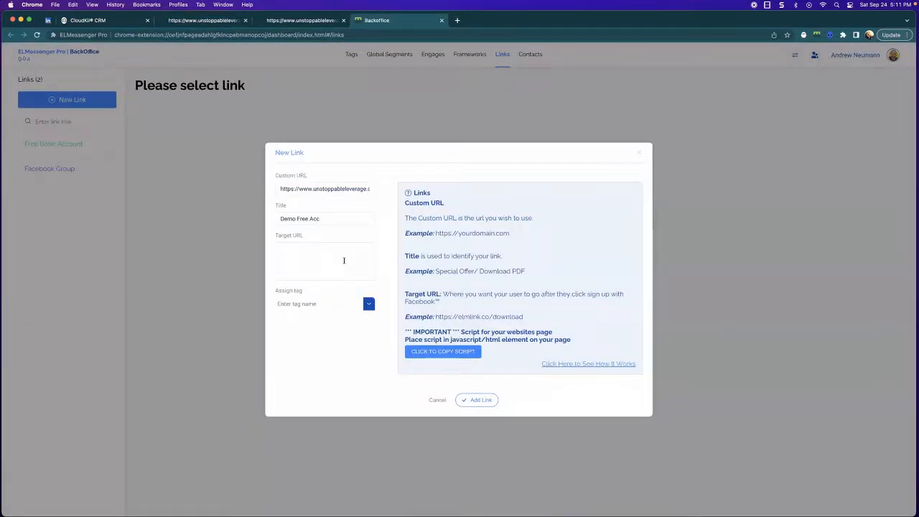
pyautogui.press('super+v')
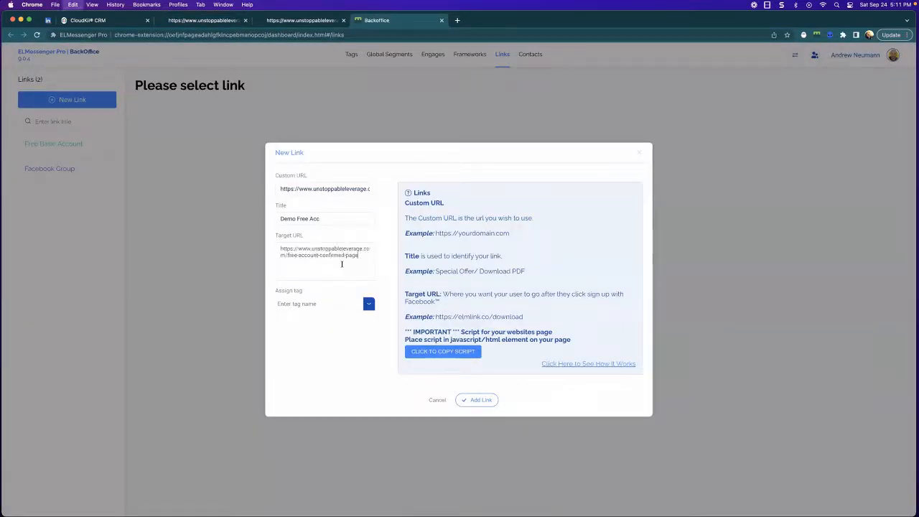
# Step: Assign the tag "[Basic EMP Pipeline] Warm Lead" to the new link
pyautogui.click(363, 307)
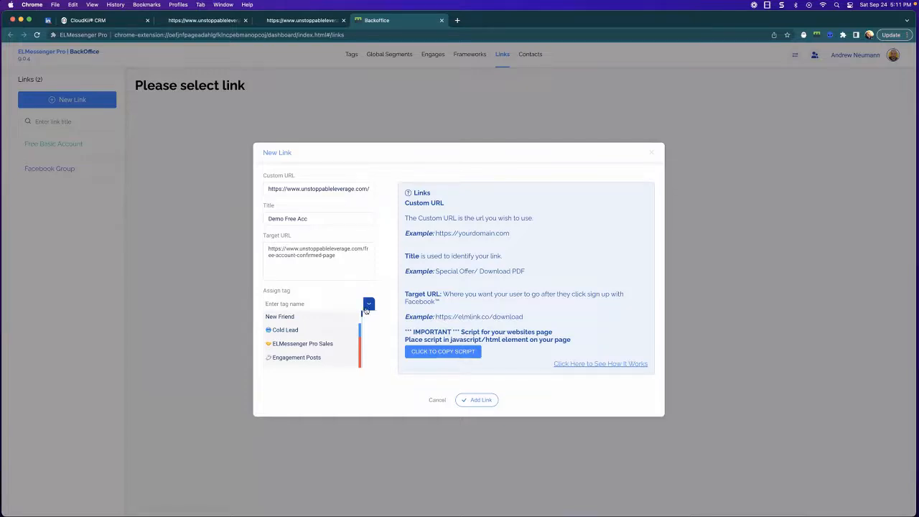
pyautogui.scroll(-1, 349, 332)
pyautogui.scroll(-5, 349, 332)
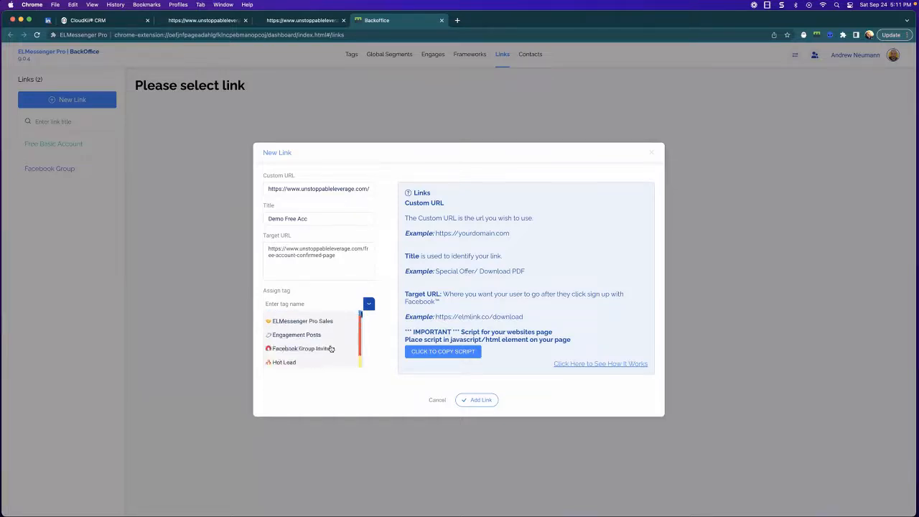
pyautogui.scroll(-3, 300, 335)
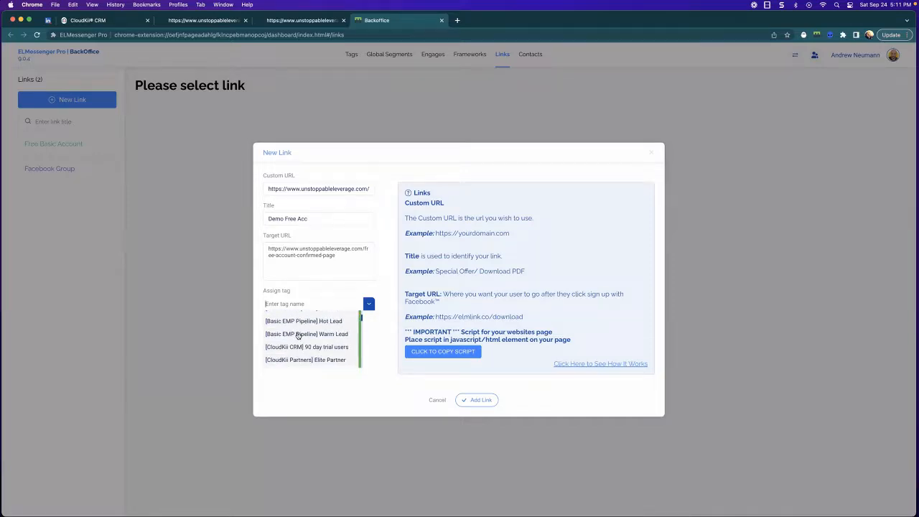
pyautogui.click(316, 333)
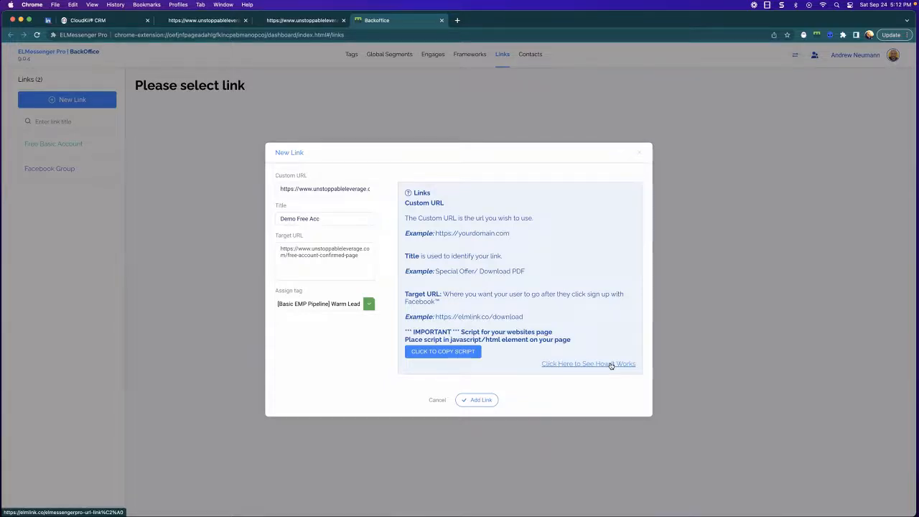
# Step: Copy the script for the website page and add the Demo Free Acc link
pyautogui.click(463, 355)
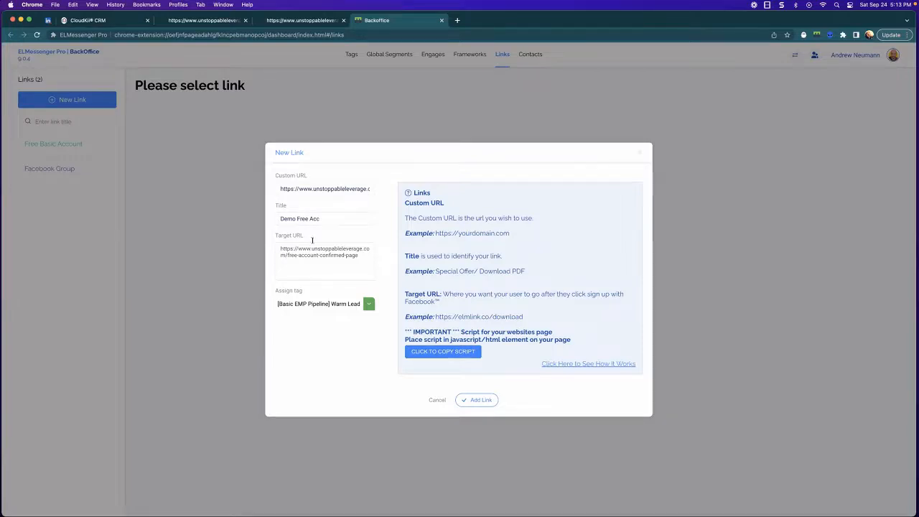
pyautogui.click(452, 358)
pyautogui.click(486, 401)
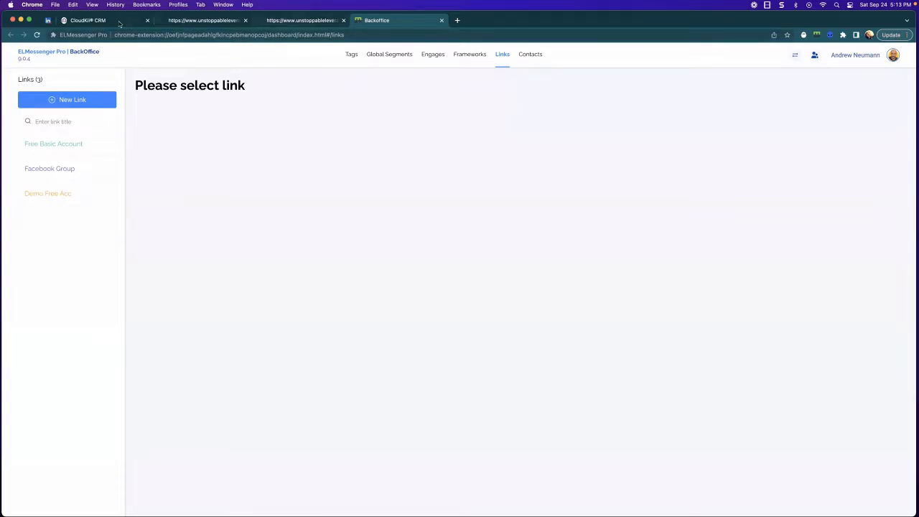
# Step: Return to CloudKii and copy the API key from the account's Business Info settings
pyautogui.click(119, 23)
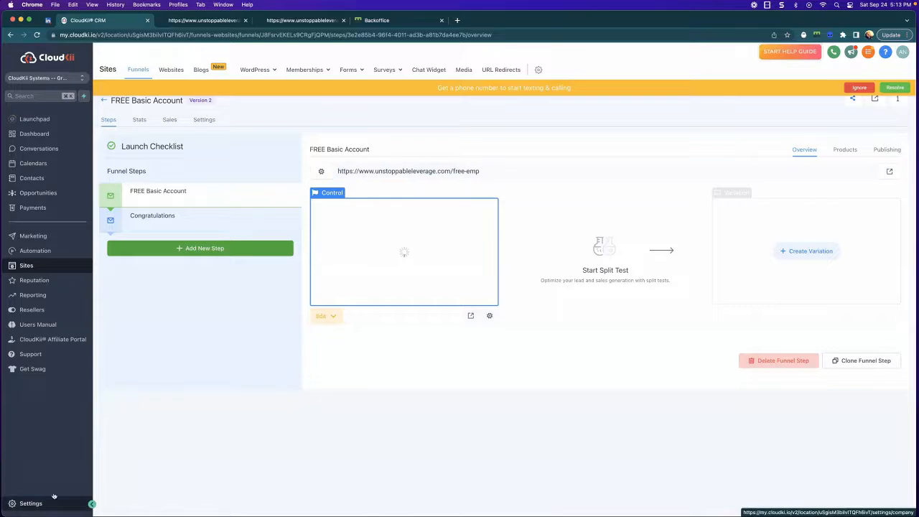
pyautogui.click(31, 503)
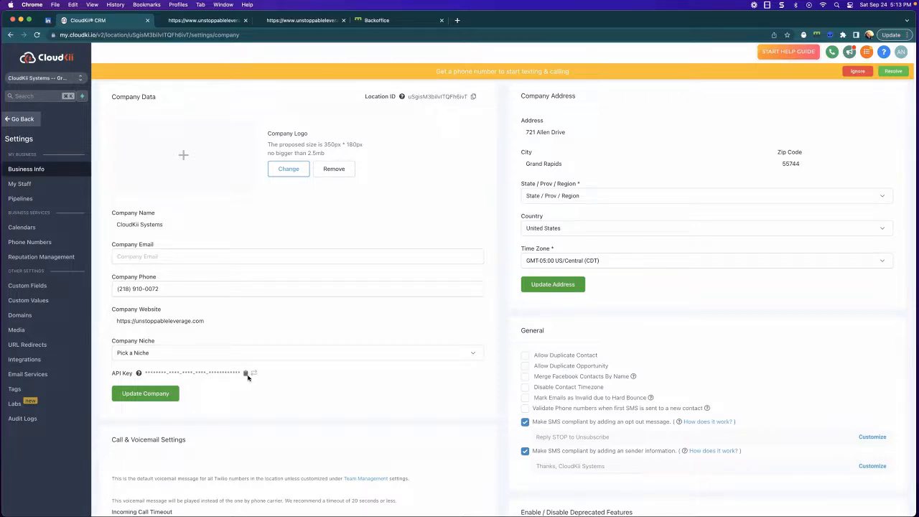
pyautogui.click(245, 373)
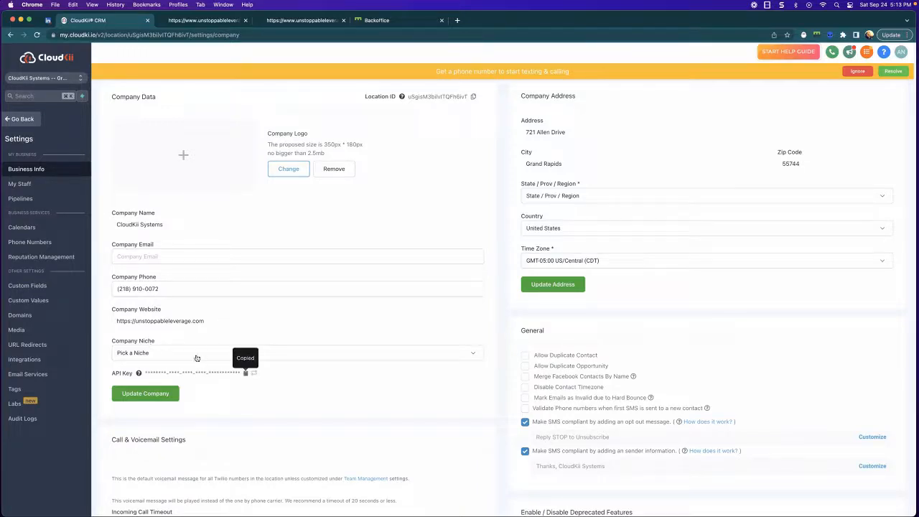
# Step: Open Pipelines in ELMessenger Pro, connect to the CRM with the API key already in the field, and look through the connectable pipelines
pyautogui.click(819, 36)
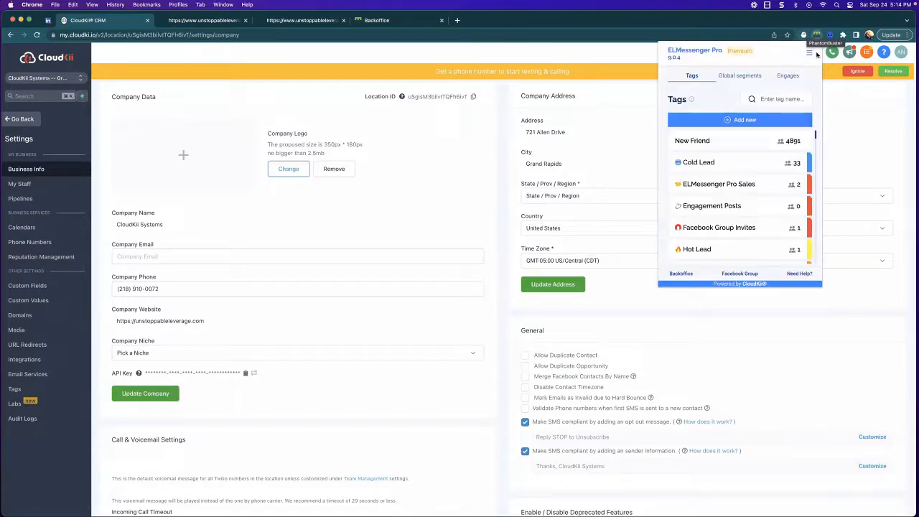
pyautogui.click(809, 53)
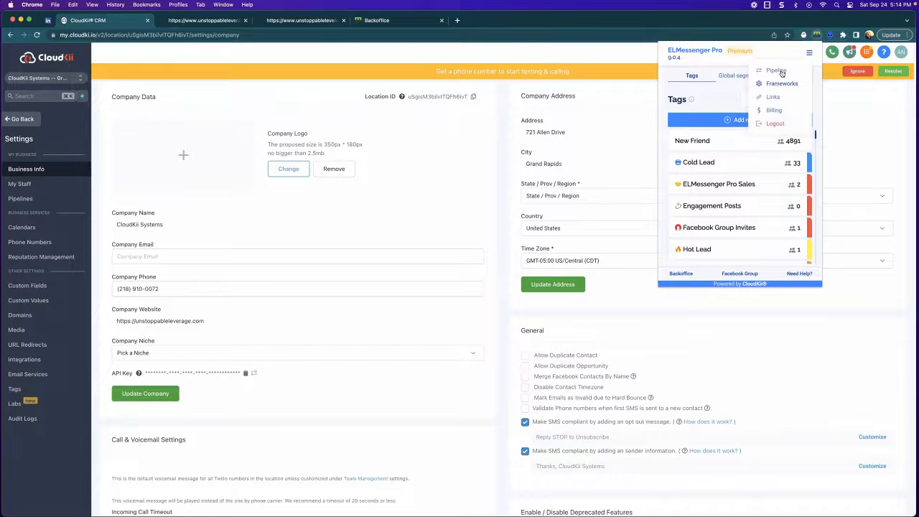
pyautogui.click(762, 72)
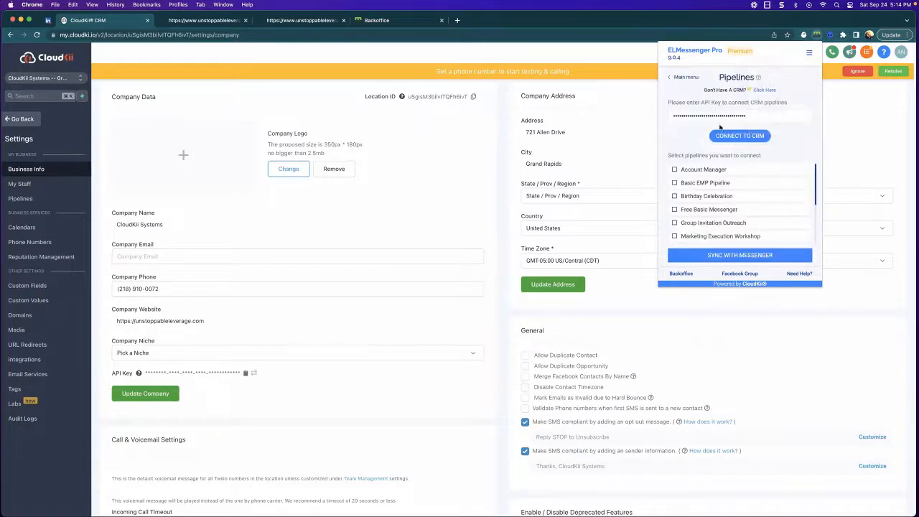
pyautogui.moveTo(674, 115); pyautogui.dragTo(746, 115)
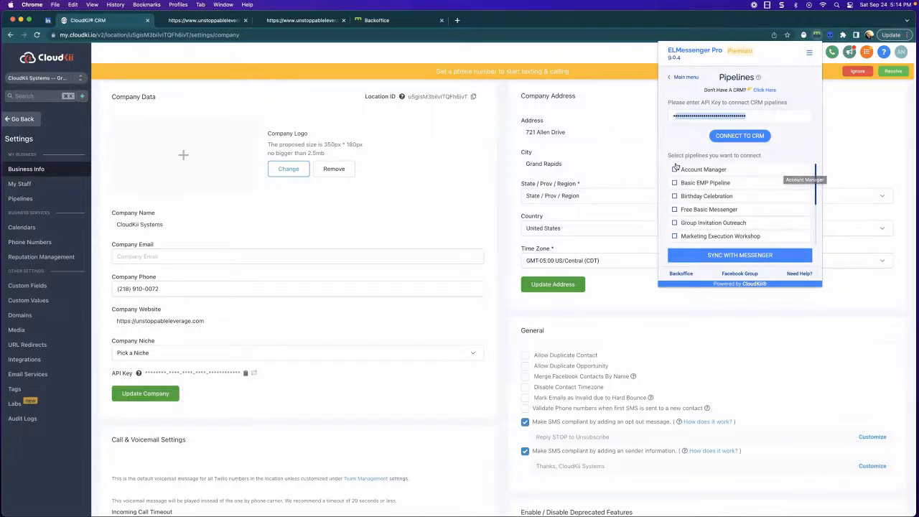
pyautogui.click(732, 139)
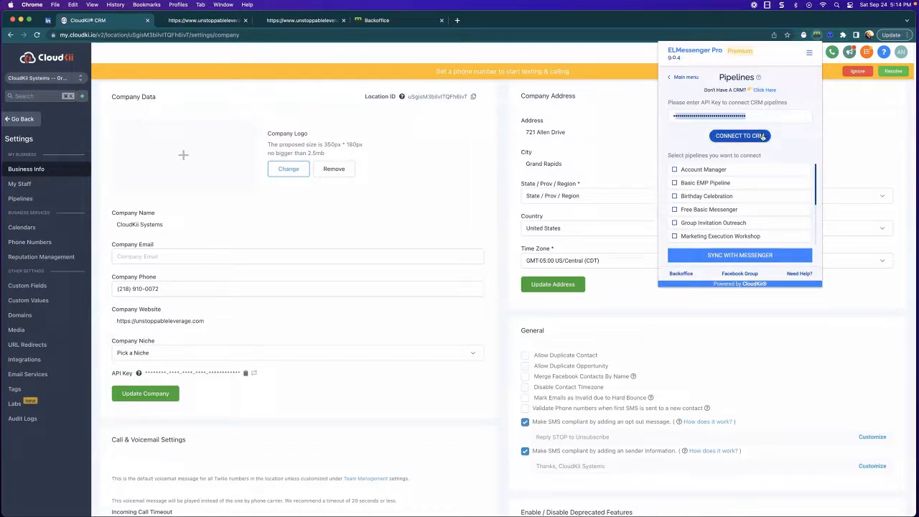
pyautogui.scroll(-2, 701, 176)
pyautogui.scroll(-3, 702, 176)
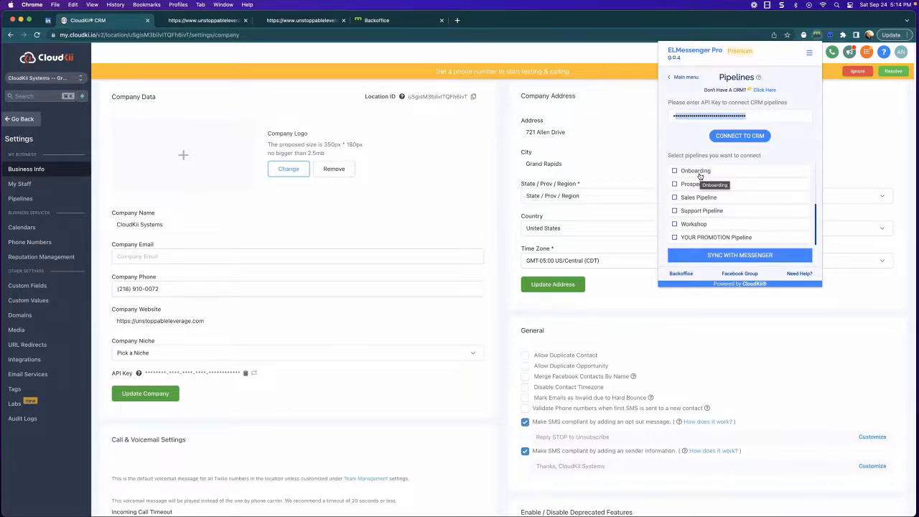
pyautogui.scroll(5, 734, 177)
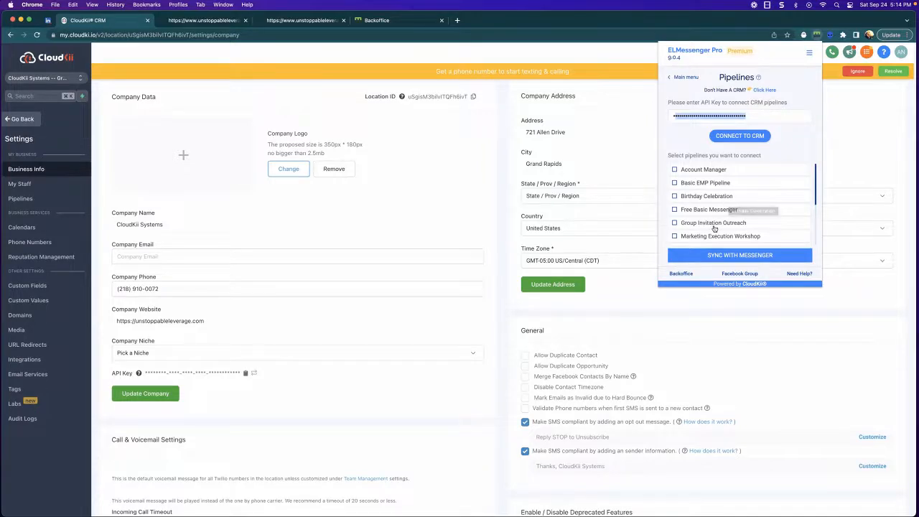
pyautogui.scroll(-1, 714, 228)
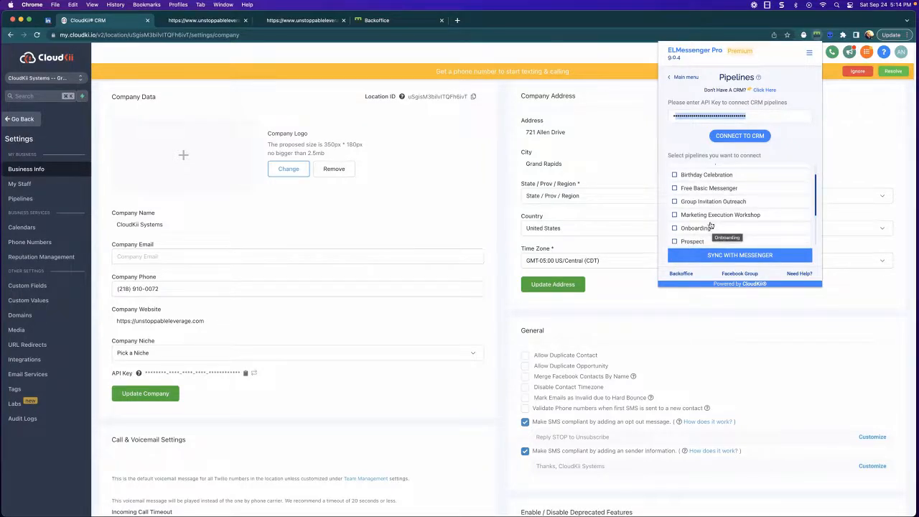
pyautogui.scroll(1, 709, 216)
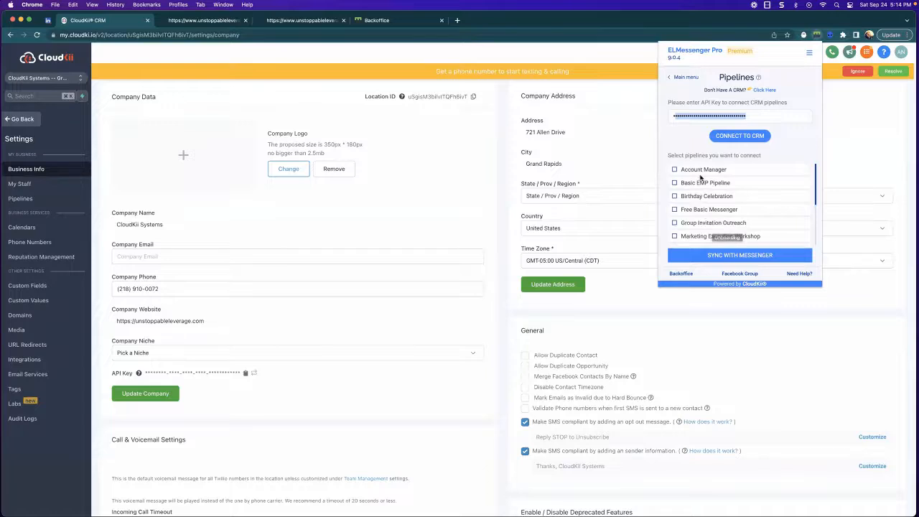